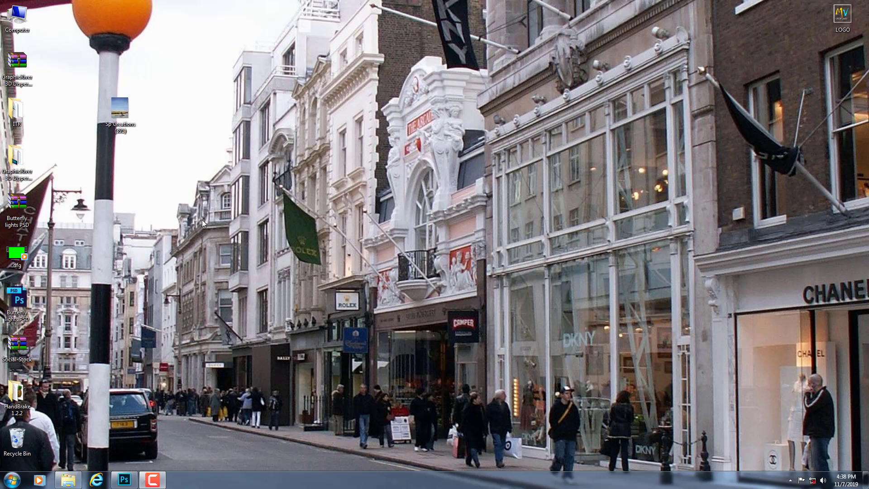
Refresh the desktop.
right_click(202, 219)
left_click(219, 246)
right_click(218, 246)
left_click(231, 272)
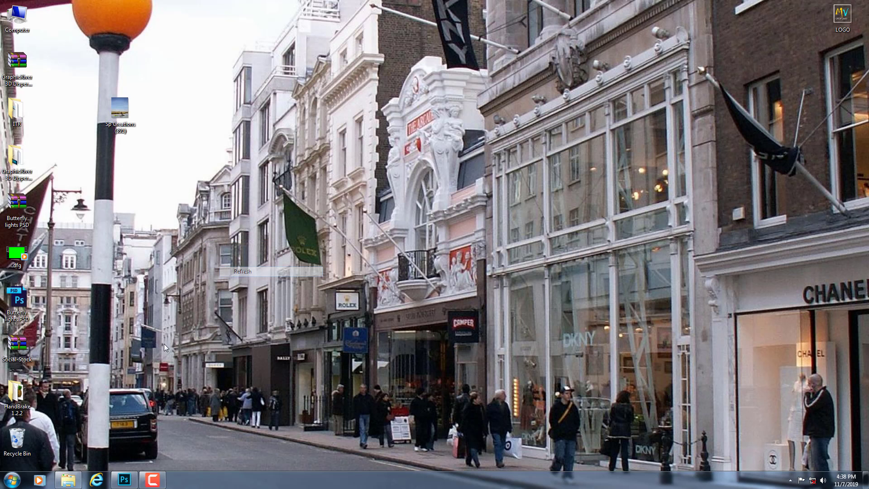
Extract the Shutter Collection .rar archive into the New folder.
left_click(76, 480)
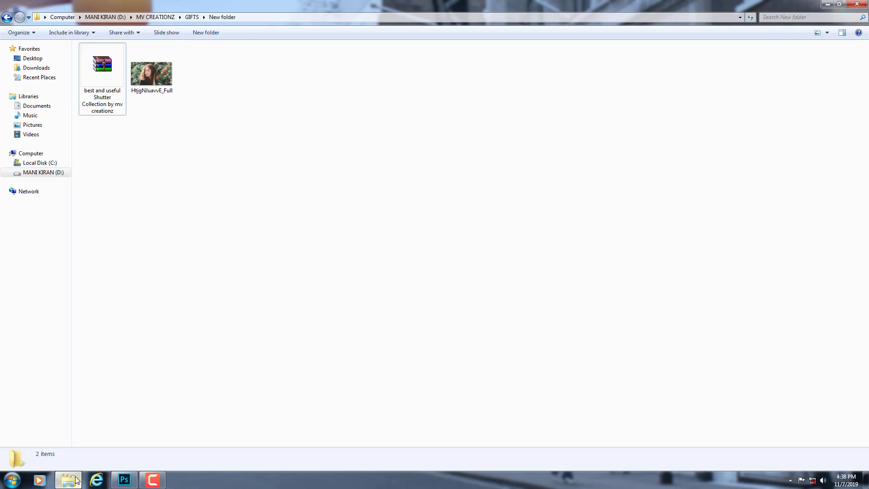
left_click(104, 97)
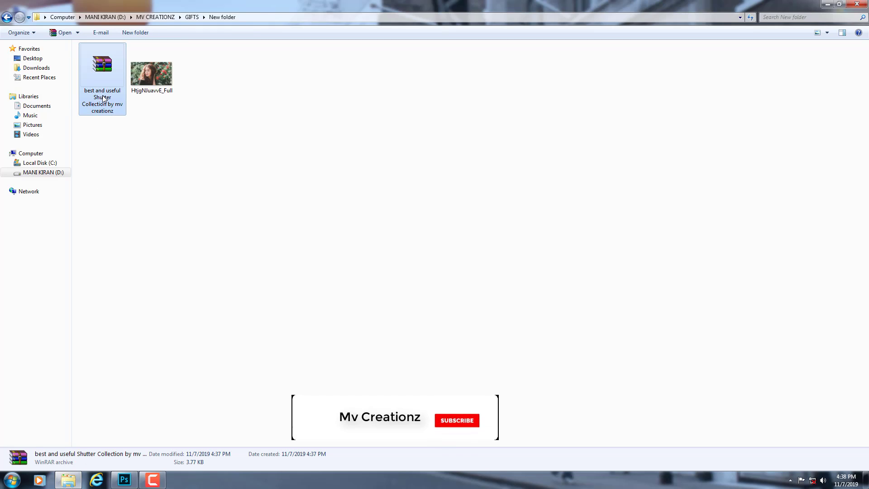
right_click(103, 98)
left_click(141, 132)
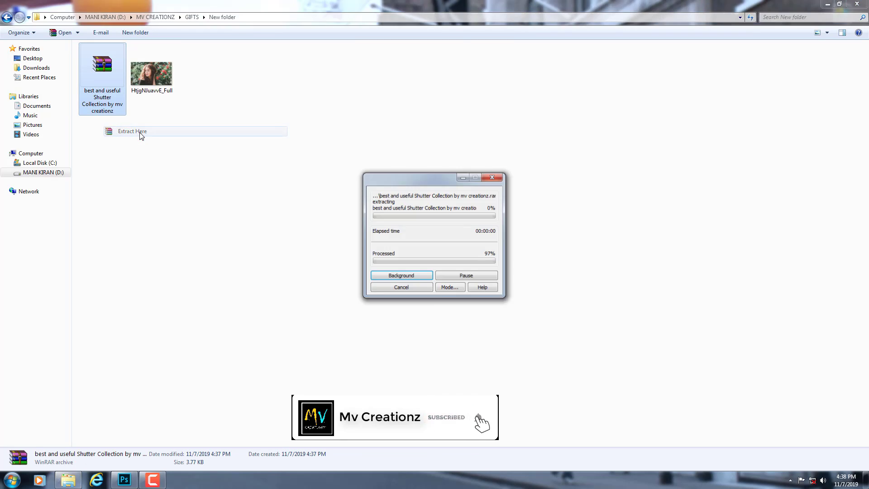
Refresh the folder to show the extracted ACTIONS file, then switch to Photoshop.
right_click(150, 165)
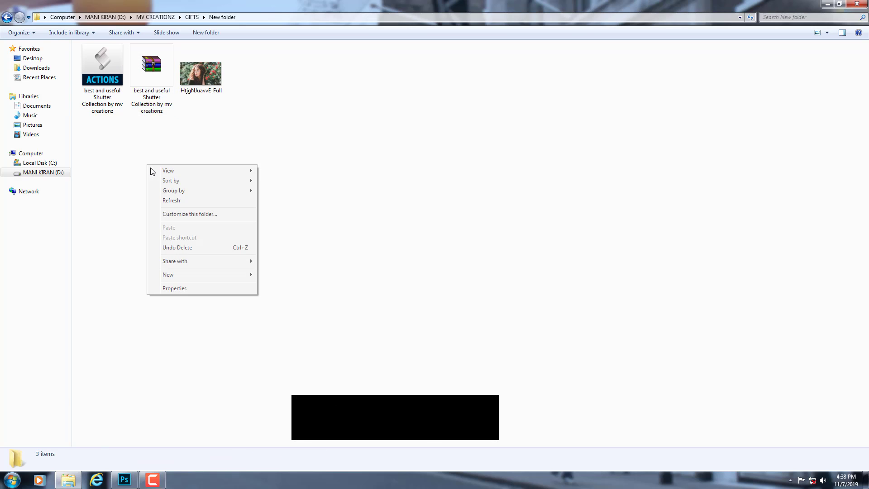
left_click(168, 200)
right_click(150, 156)
left_click(162, 191)
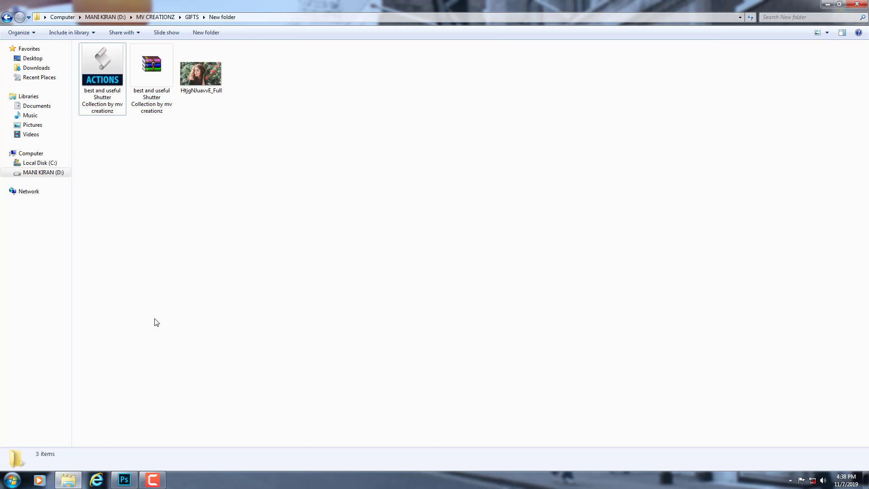
left_click(137, 478)
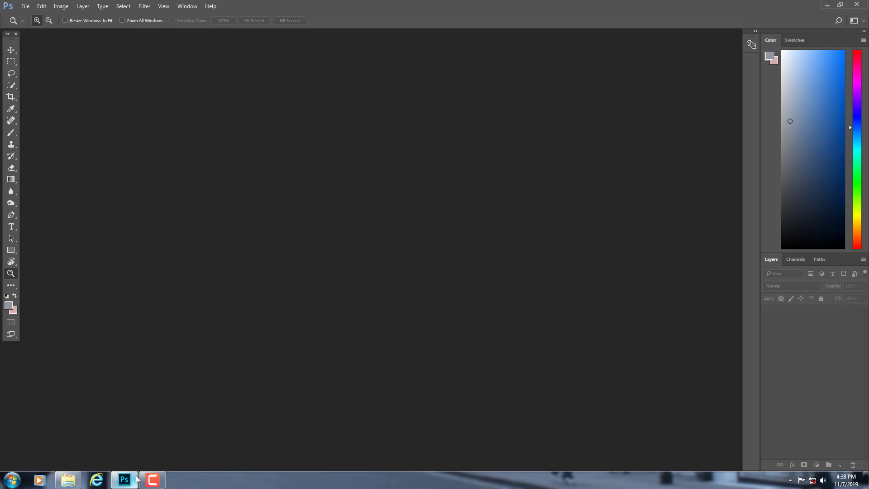
left_click(196, 8)
mouse_move(196, 25)
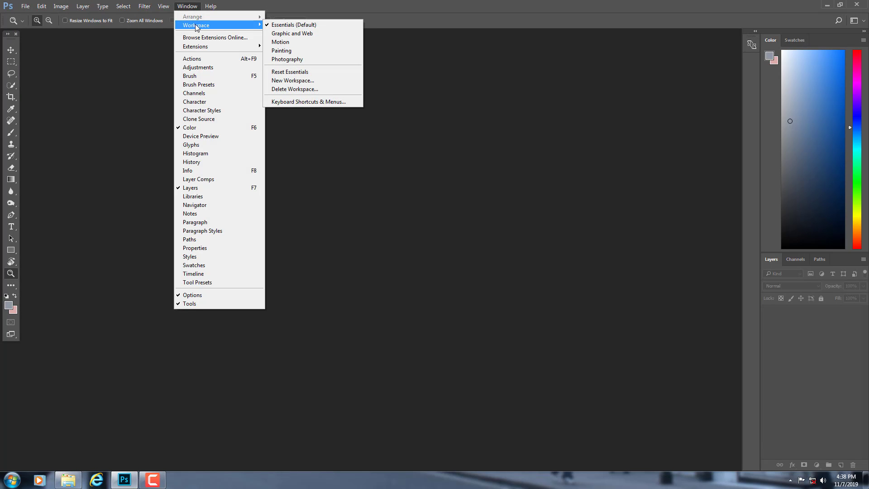
left_click(197, 61)
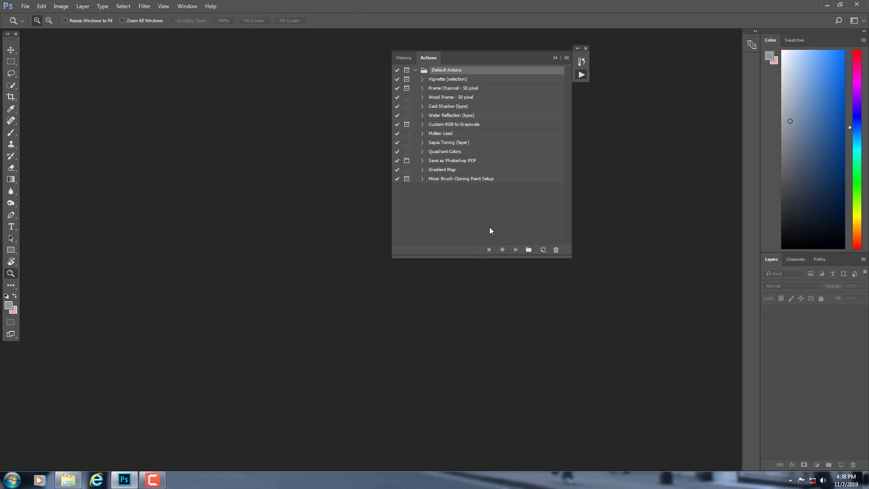
left_click_drag(506, 257, 521, 365)
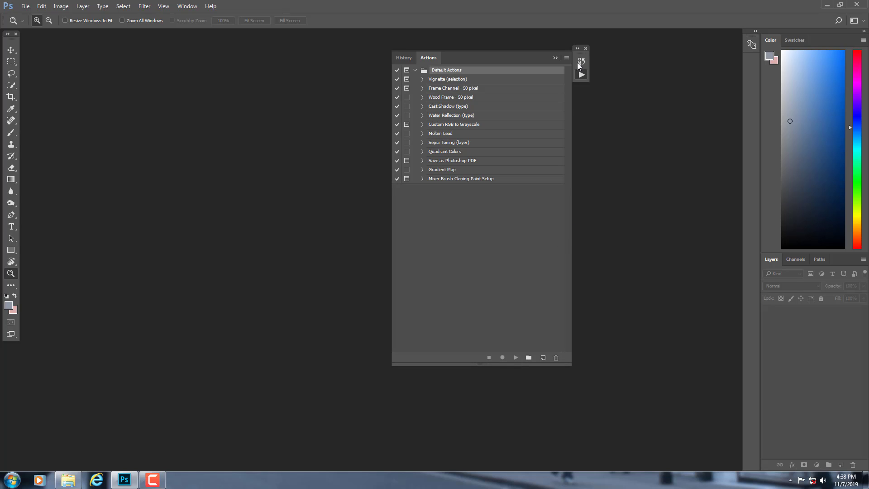
left_click(584, 48)
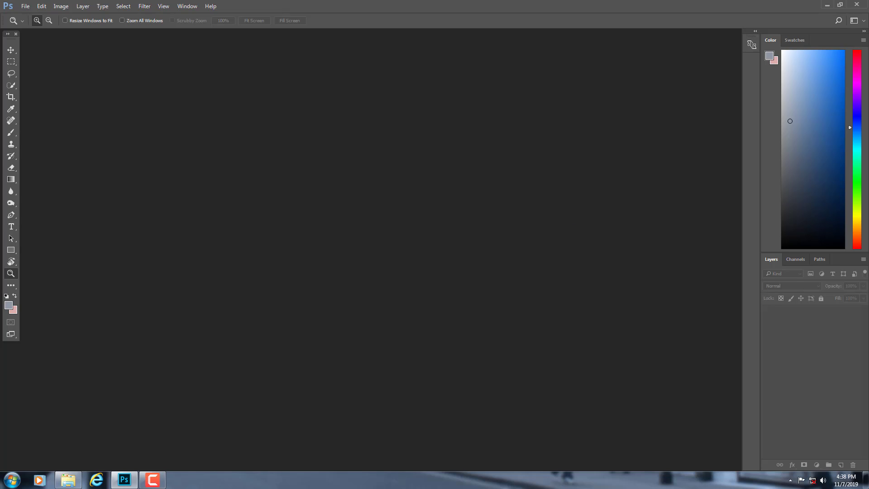
Open the curly-haired woman portrait image.
left_click(26, 6)
left_click(34, 26)
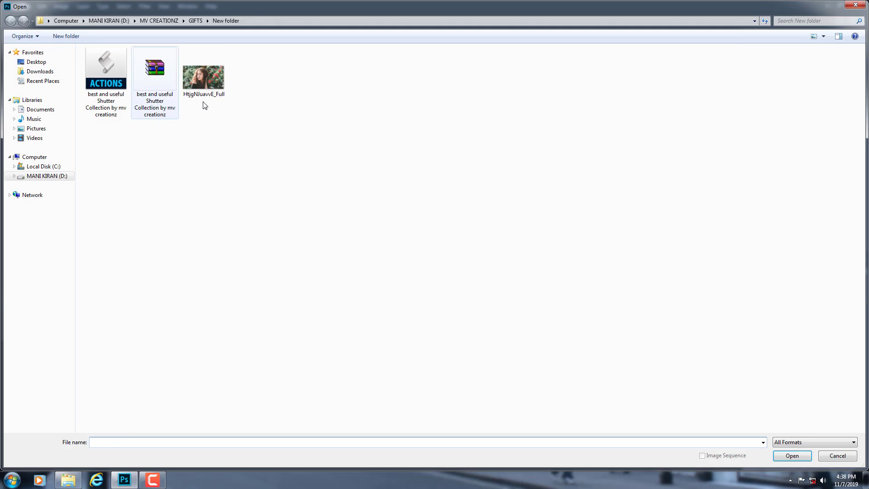
left_click(225, 96)
left_click(797, 452)
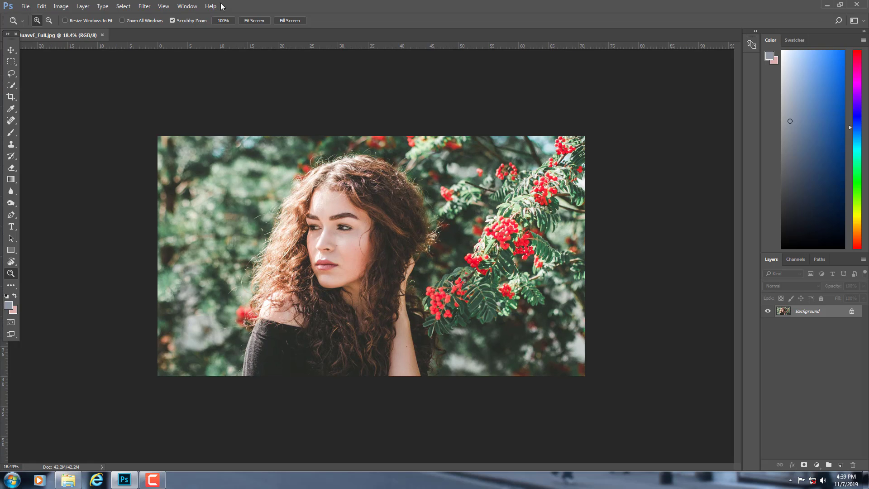
Load the extracted ACTIONS .atn file as the Shutter Collection set in the Actions panel.
left_click(187, 6)
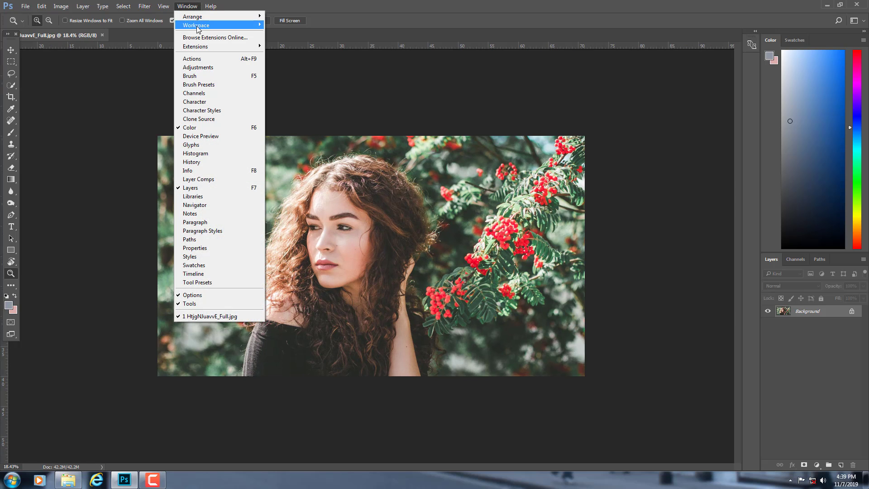
left_click(192, 59)
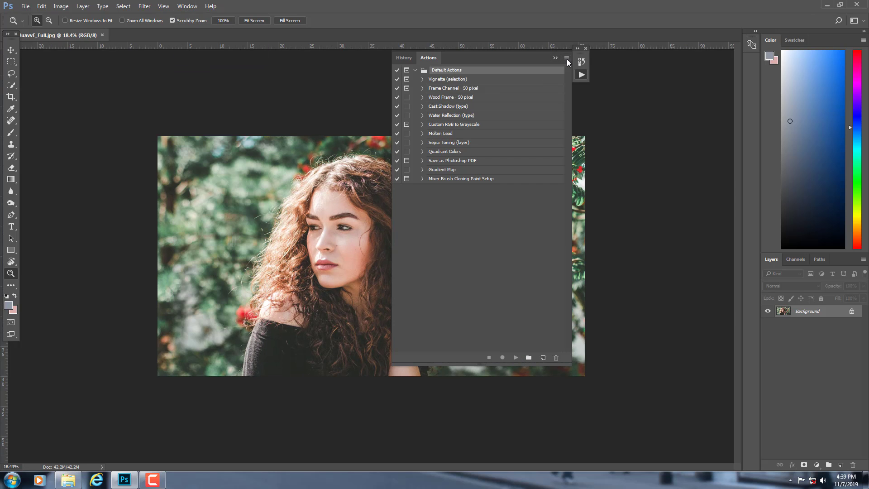
left_click(566, 58)
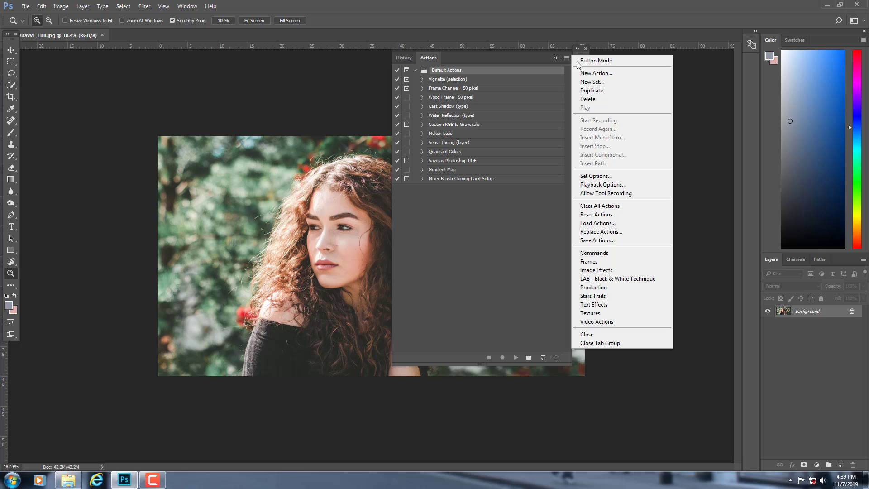
left_click(591, 224)
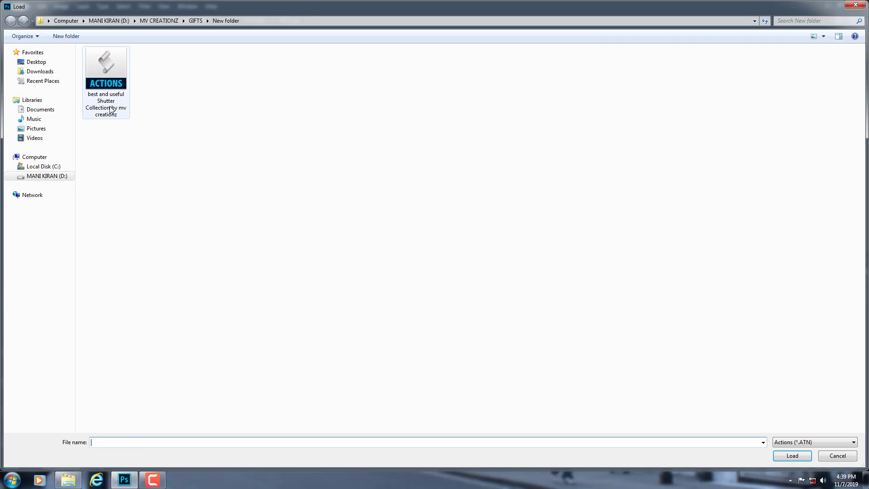
left_click(111, 108)
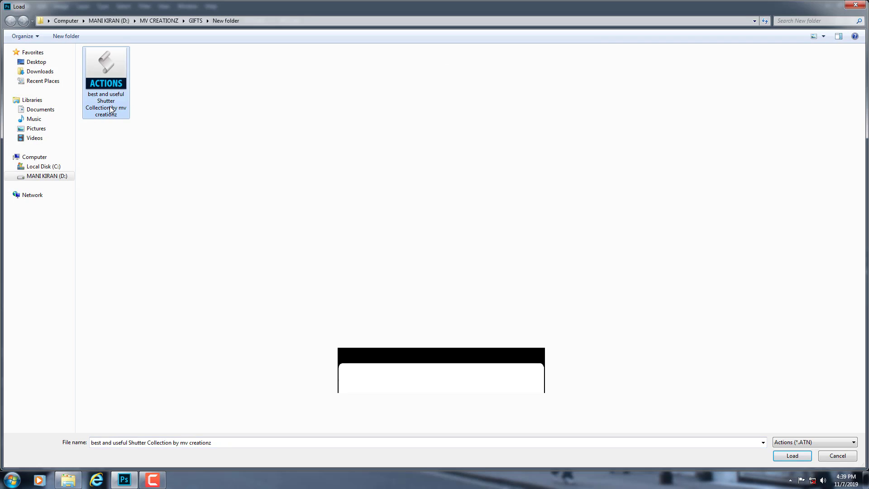
right_click(258, 207)
left_click(173, 126)
left_click(106, 82)
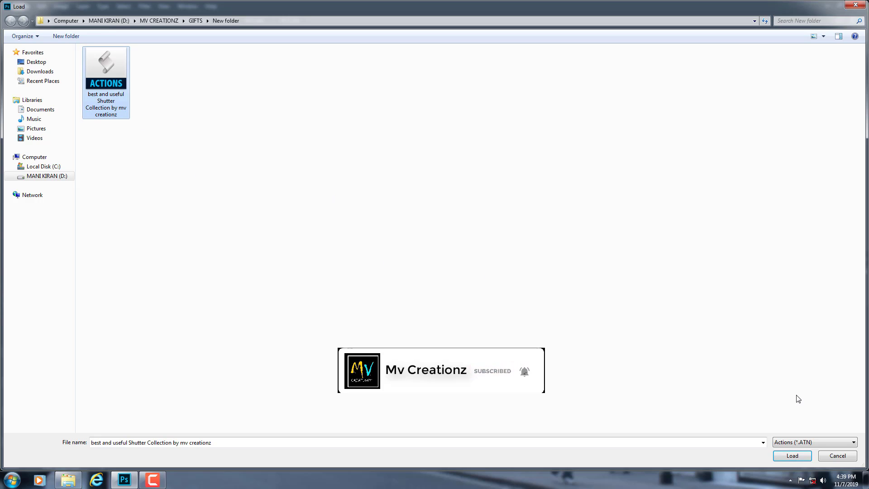
left_click(788, 457)
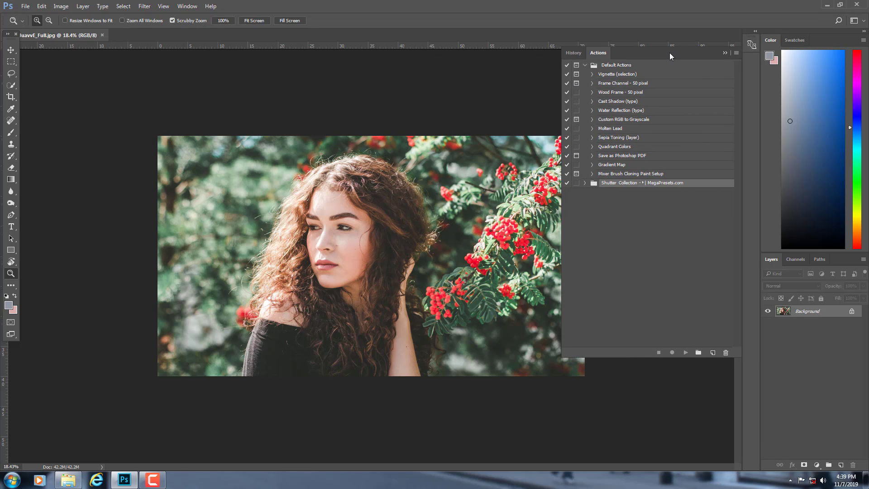
Apply the Shutter - 1 and Shutter - 2 grades, hiding each group to compare.
left_click_drag(497, 61, 690, 60)
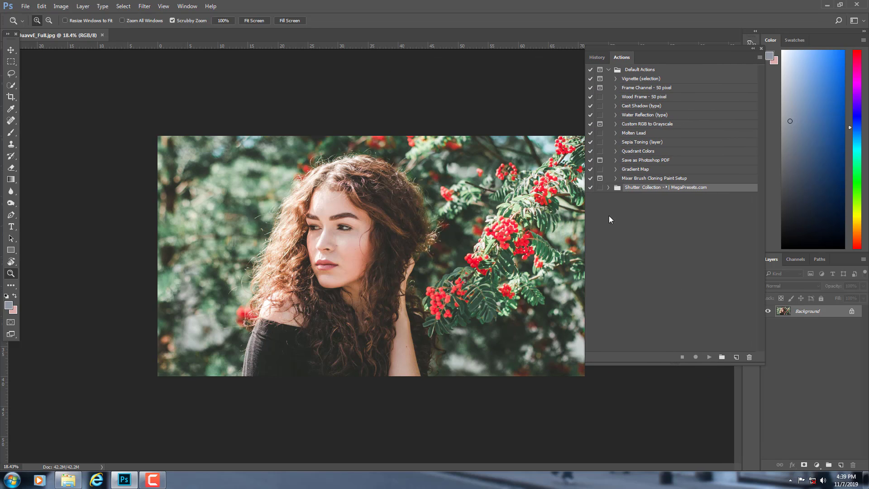
left_click(608, 188)
left_click(639, 198)
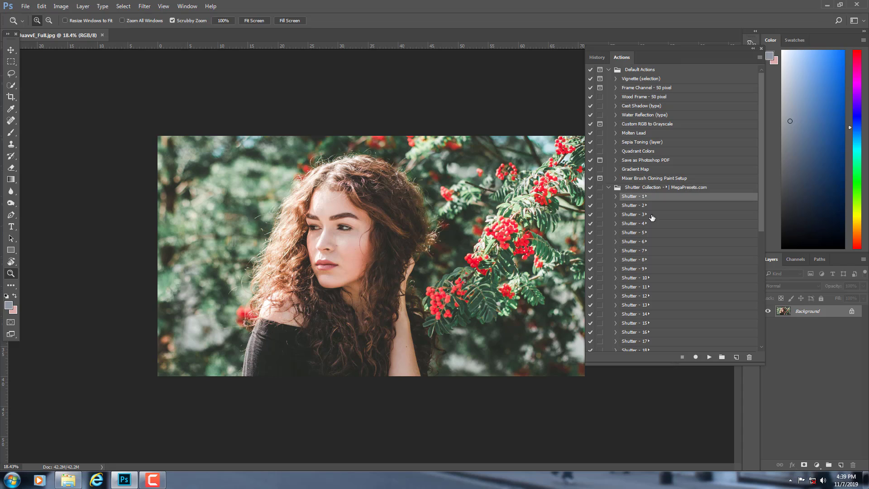
left_click(706, 356)
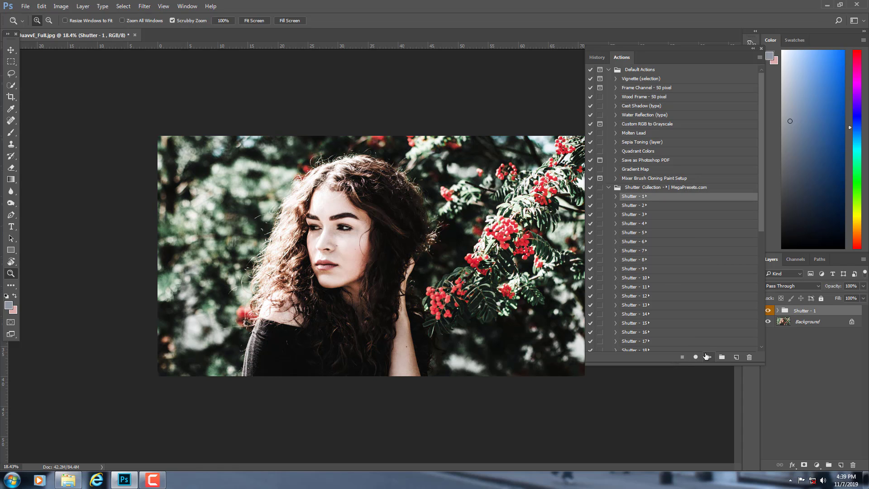
left_click_drag(710, 59, 682, 57)
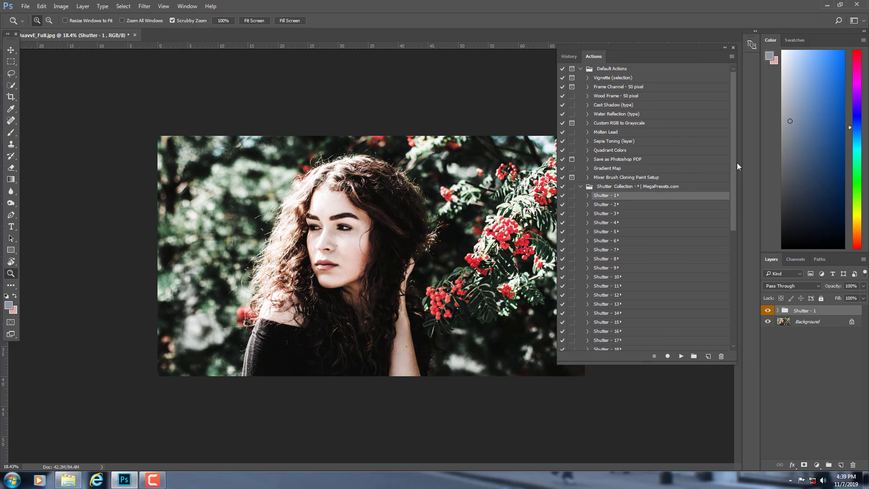
left_click(768, 311)
left_click(611, 205)
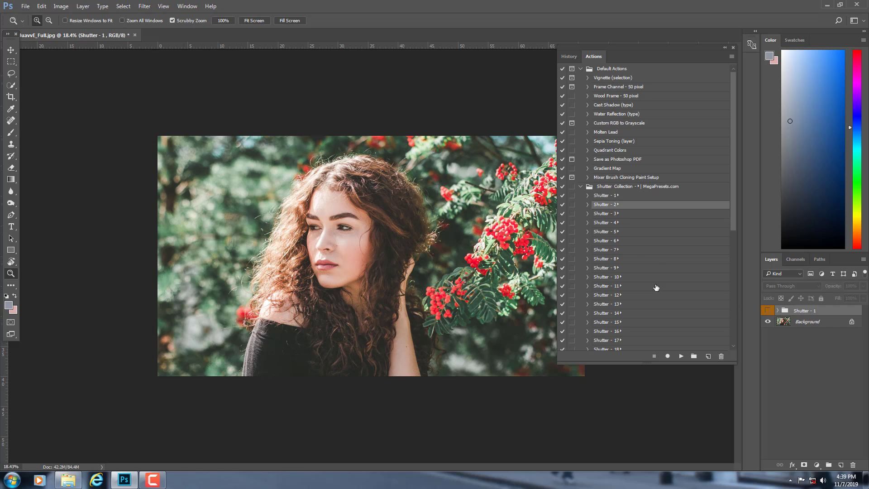
left_click(679, 356)
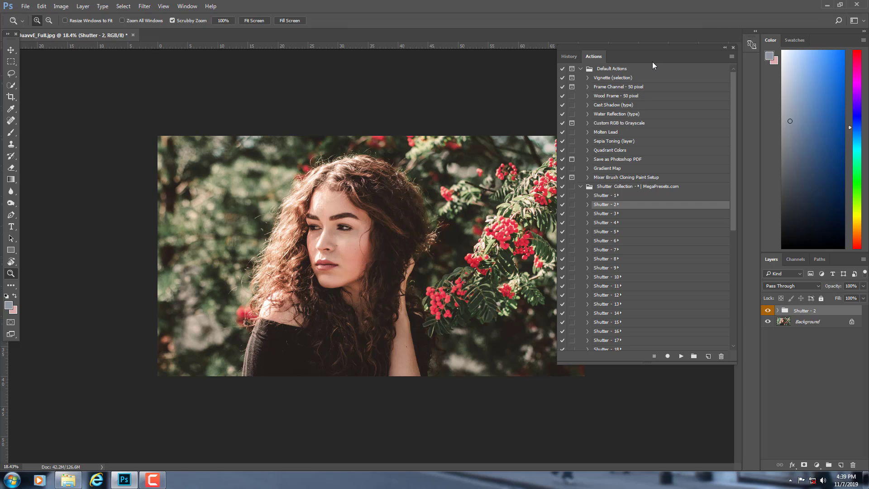
left_click_drag(653, 66, 682, 60)
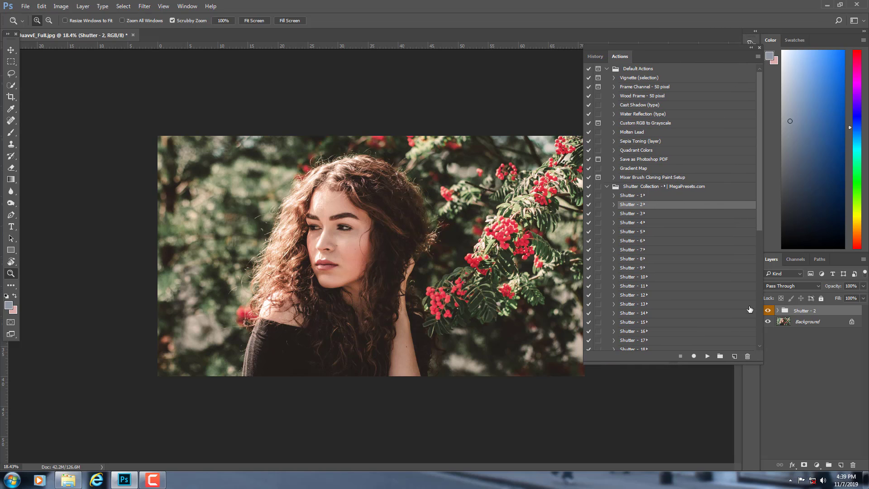
left_click(767, 311)
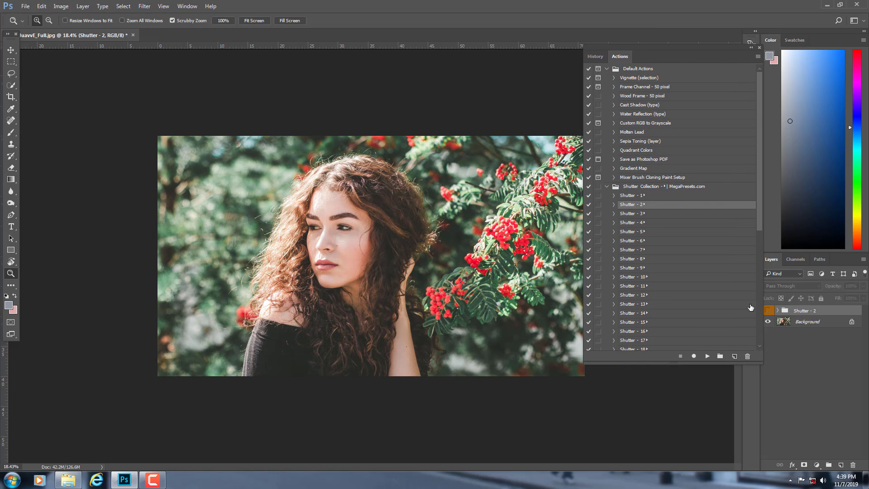
Apply the Shutter - 3 and Shutter - 4 grades, hiding each group to compare.
left_click(643, 213)
left_click(708, 356)
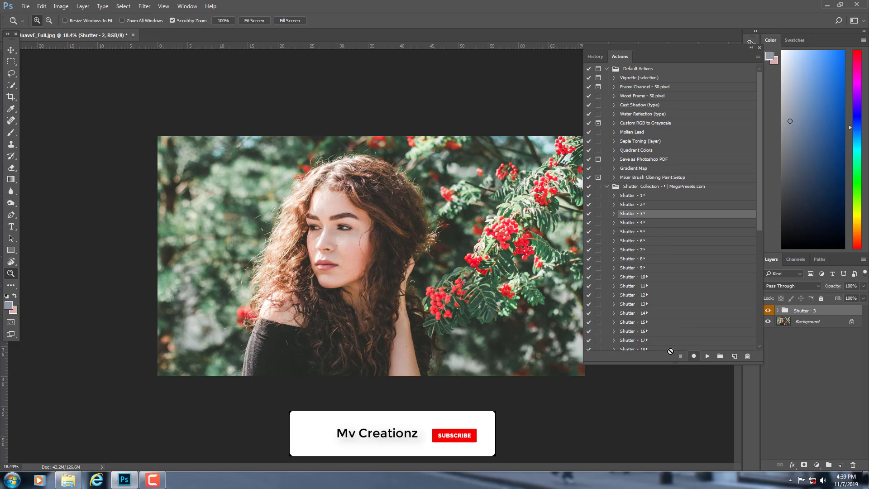
left_click_drag(300, 214, 315, 211)
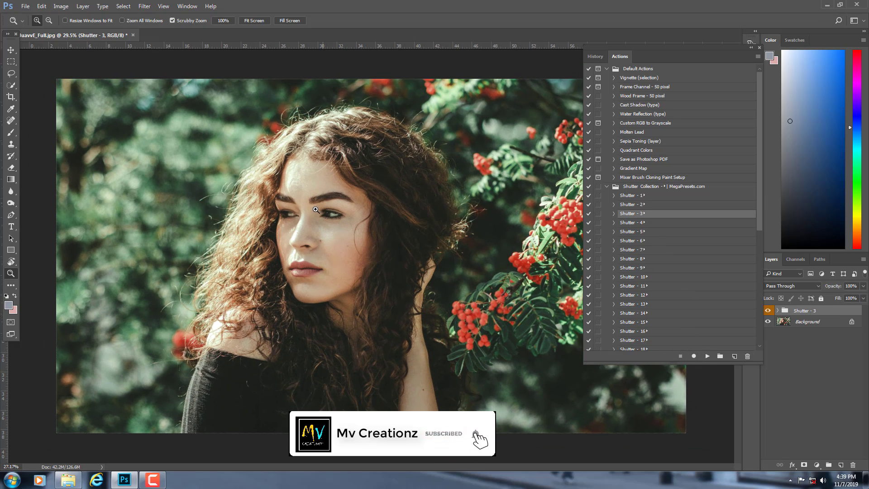
left_click(768, 311)
left_click(655, 231)
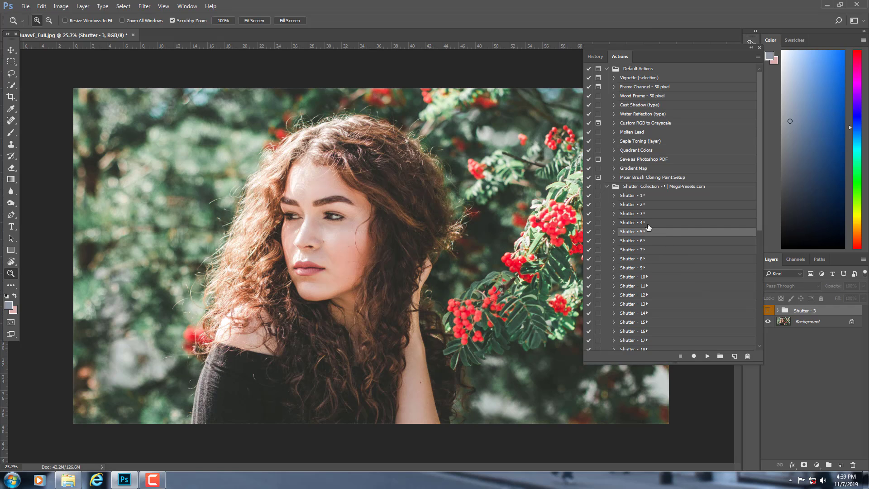
left_click(648, 222)
left_click(707, 356)
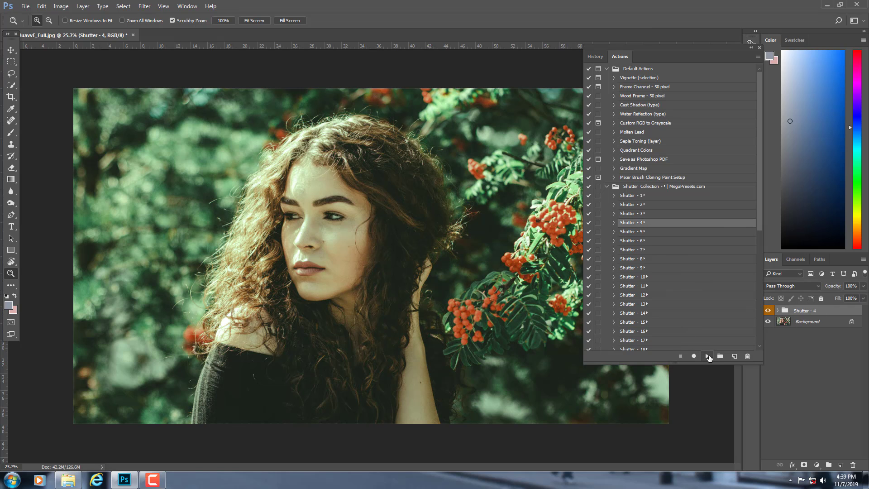
left_click(768, 310)
Apply the Shutter - 5 and Shutter - 6 grades, toggling before/after and hiding each.
left_click(646, 231)
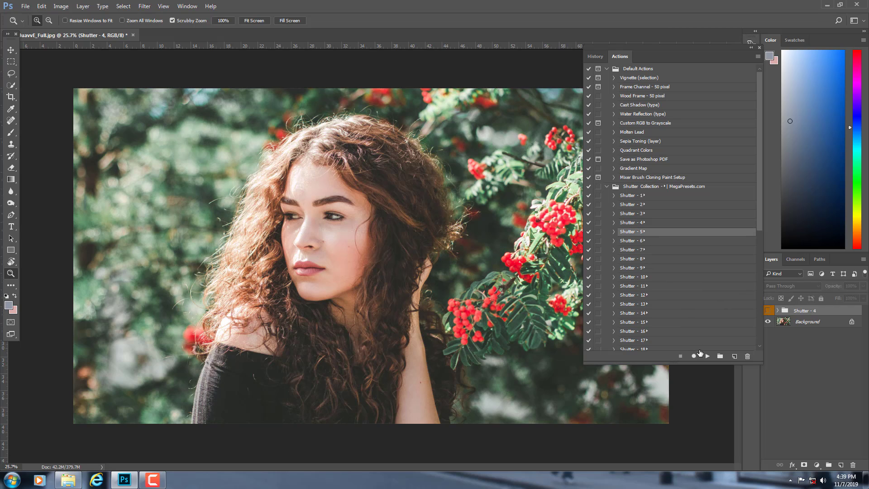
left_click(706, 356)
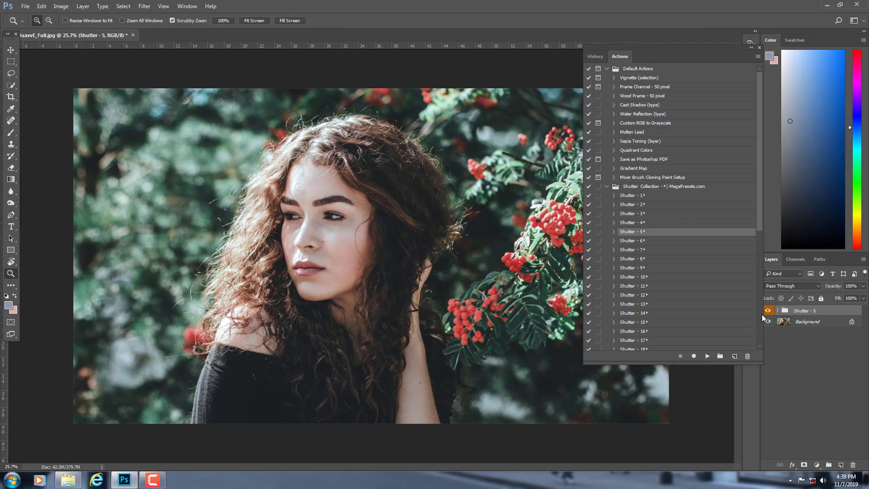
left_click(767, 312)
left_click(768, 312)
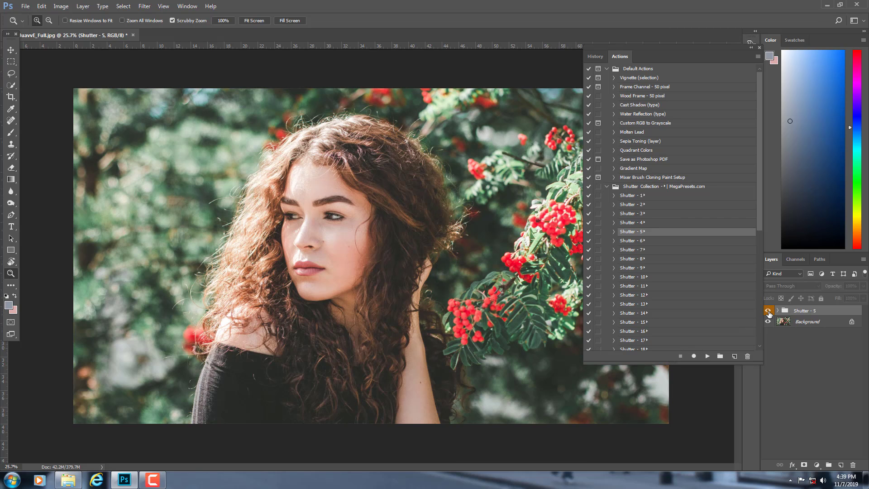
left_click(767, 311)
left_click(650, 241)
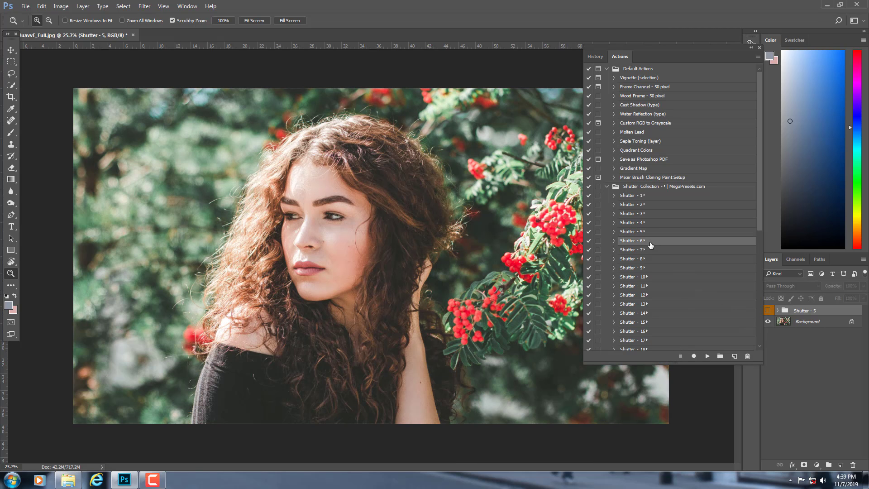
left_click(706, 356)
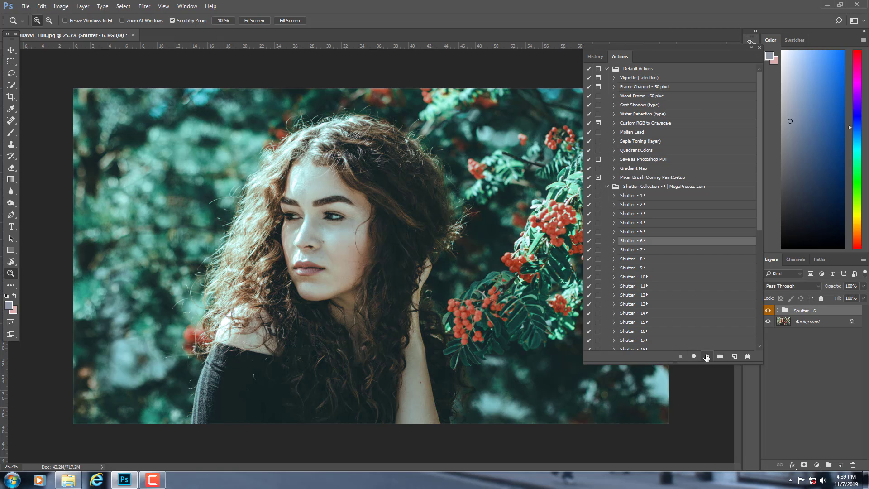
left_click(768, 311)
left_click(767, 311)
Apply the Shutter - 7 and Shutter - 8 grades, comparing before/after and hiding both.
left_click(652, 249)
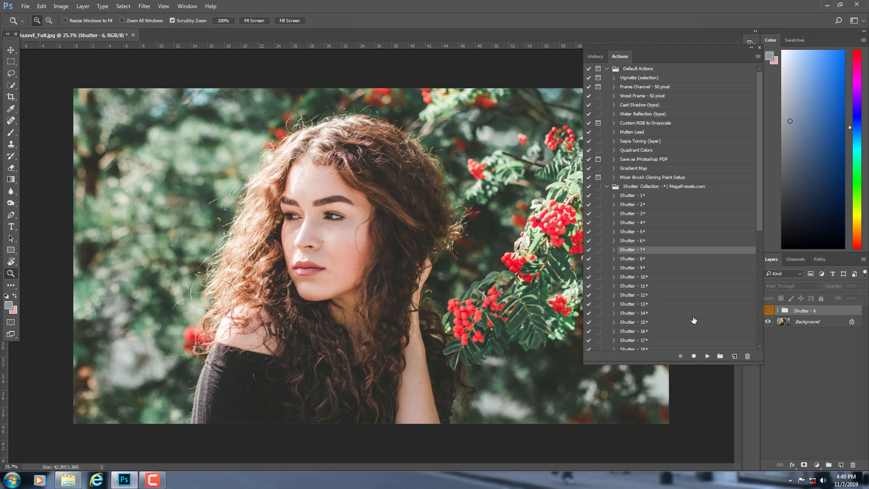
left_click(707, 356)
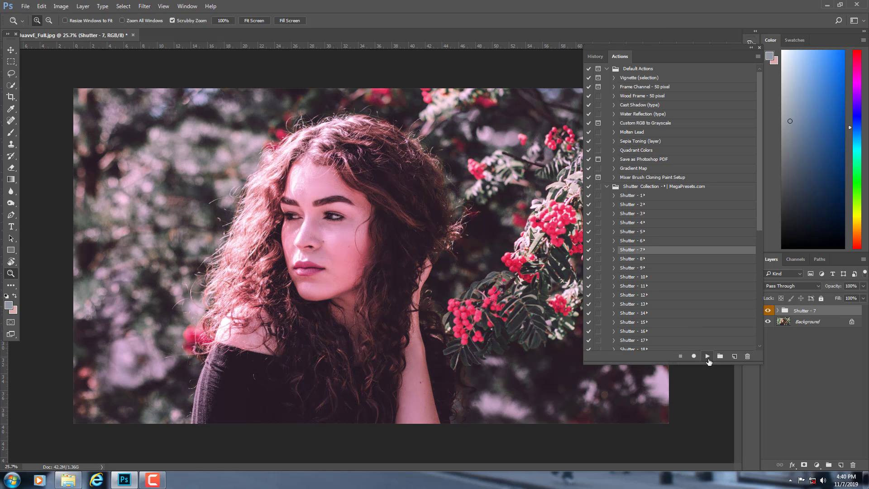
left_click(768, 311)
left_click(652, 260)
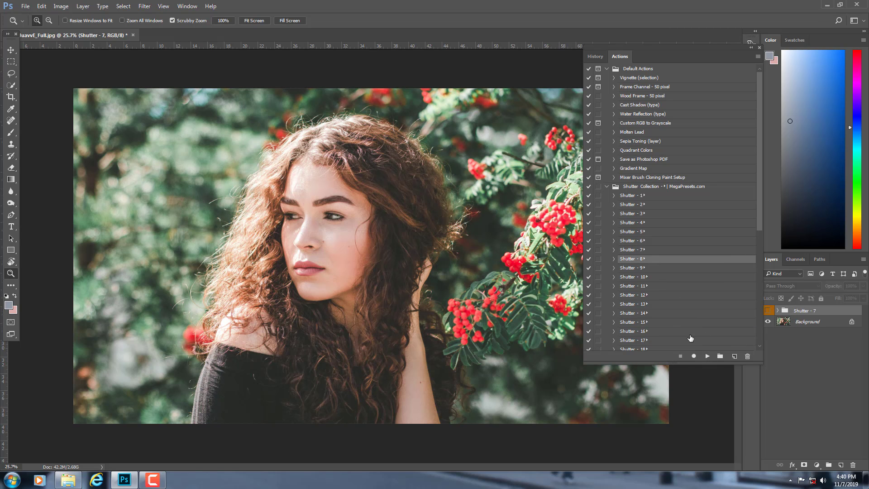
left_click(707, 356)
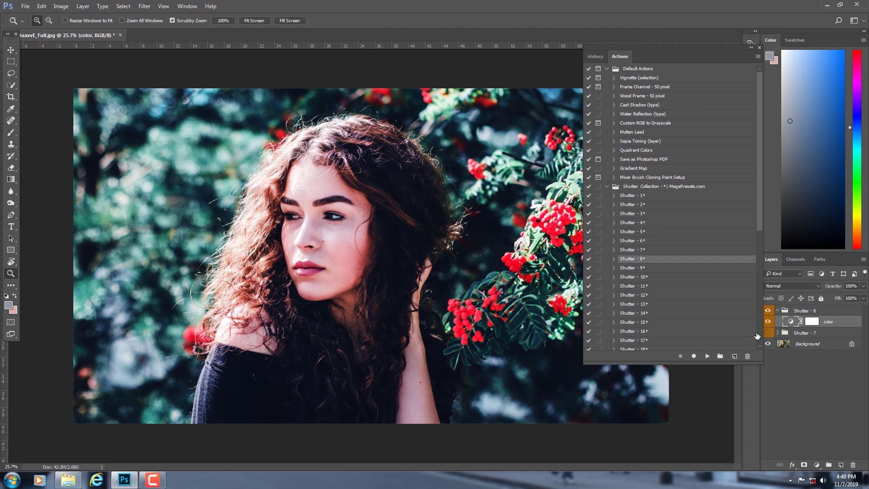
left_click(768, 322)
left_click(768, 322)
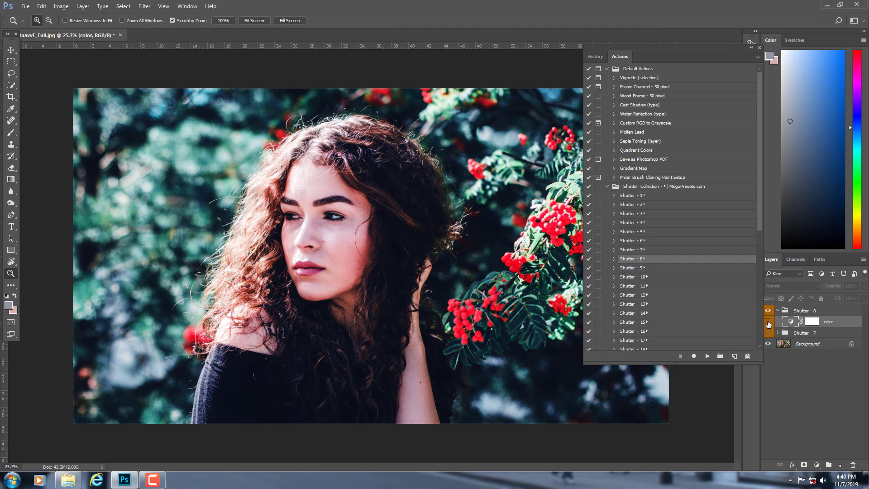
left_click(768, 323)
left_click(767, 322)
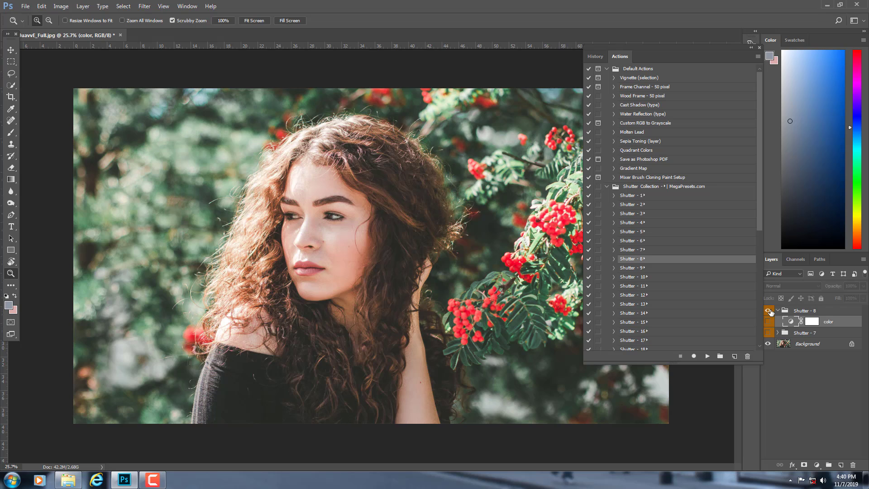
Collapse the Shutter - 8 group and select the Background layer.
left_click(801, 310)
left_click(778, 310)
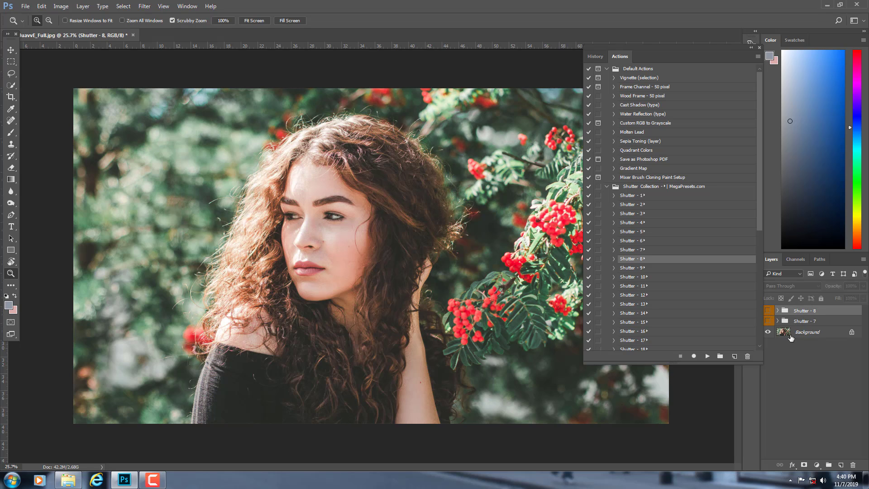
left_click(807, 332)
left_click(639, 269)
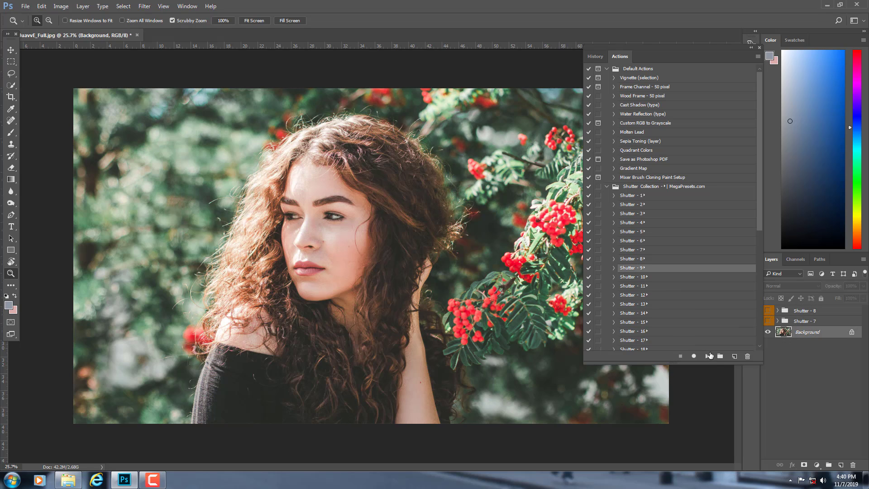
Apply and hide the Shutter - 9 grade, then unlock Background as Layer 770.
left_click(708, 355)
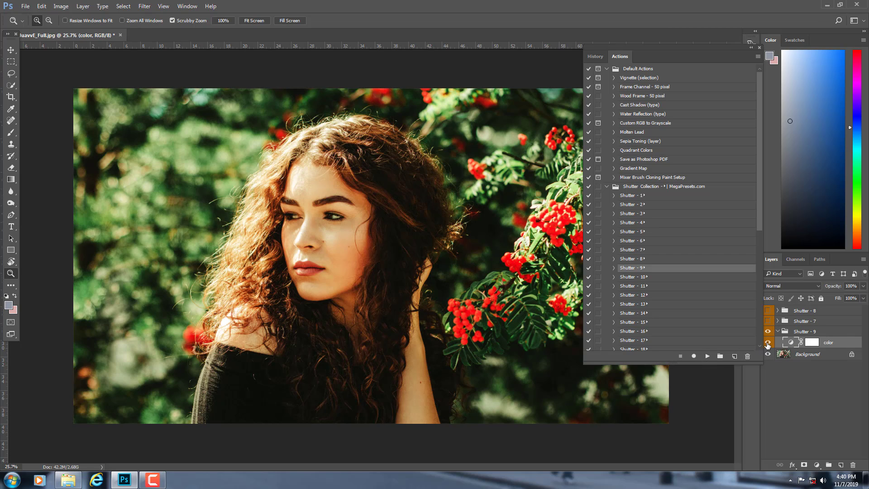
left_click(768, 343)
left_click(777, 333)
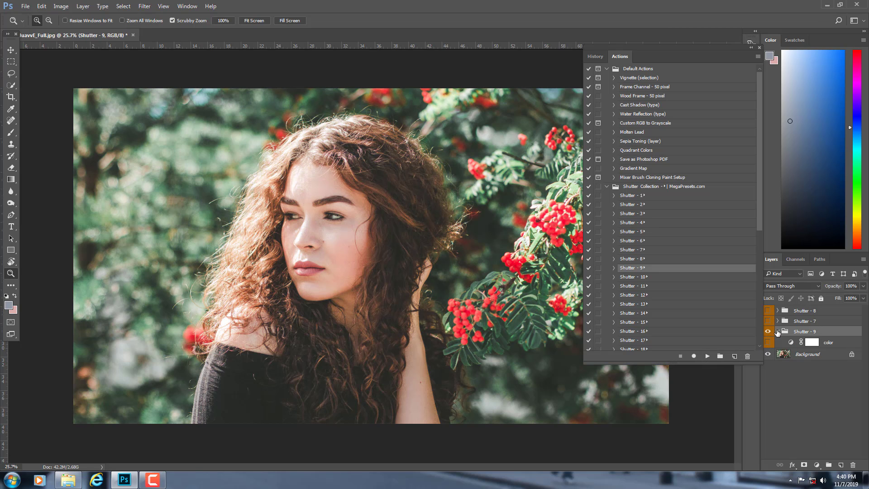
left_click(776, 333)
left_click(776, 333)
double_click(793, 344, "alt")
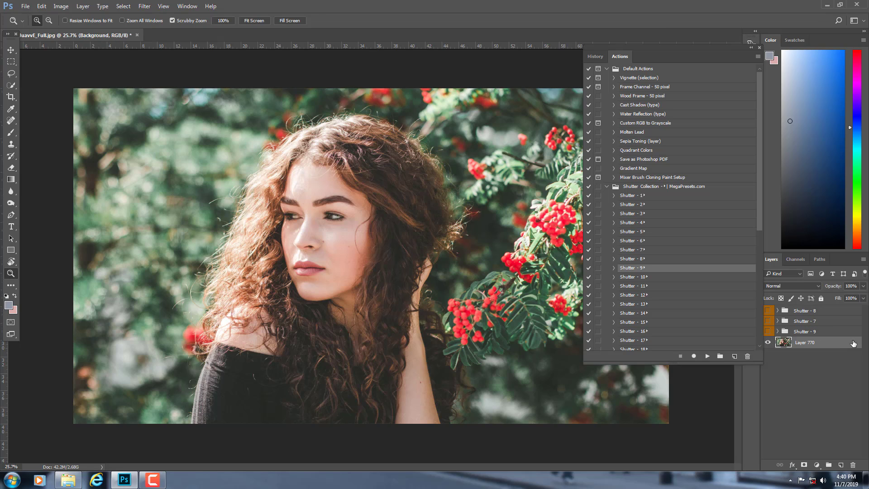
Apply and hide Shutter - 10, then run Shutter - 11 with Layer 770 selected.
left_click(653, 279)
left_click(708, 356)
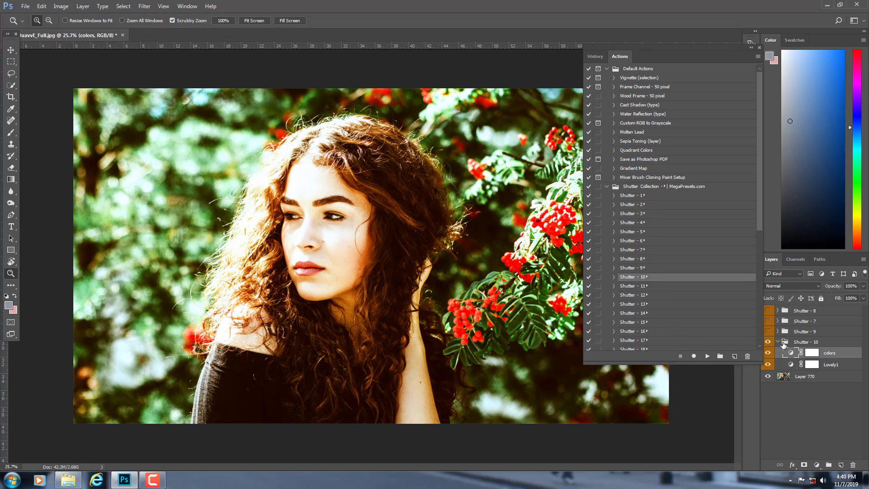
left_click(782, 343)
left_click(767, 341)
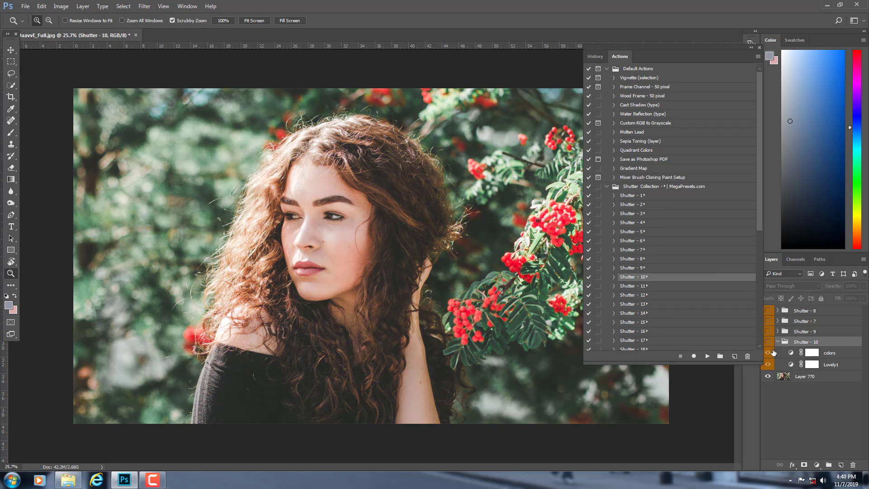
left_click(801, 376)
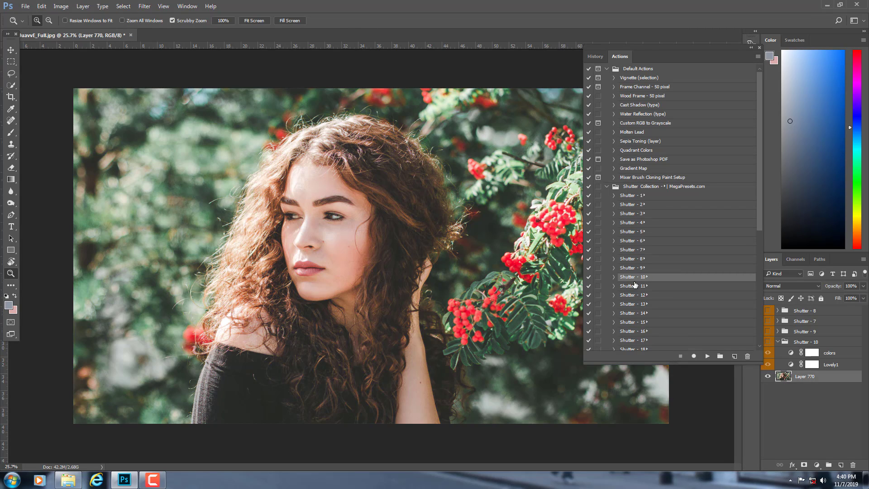
left_click(657, 290)
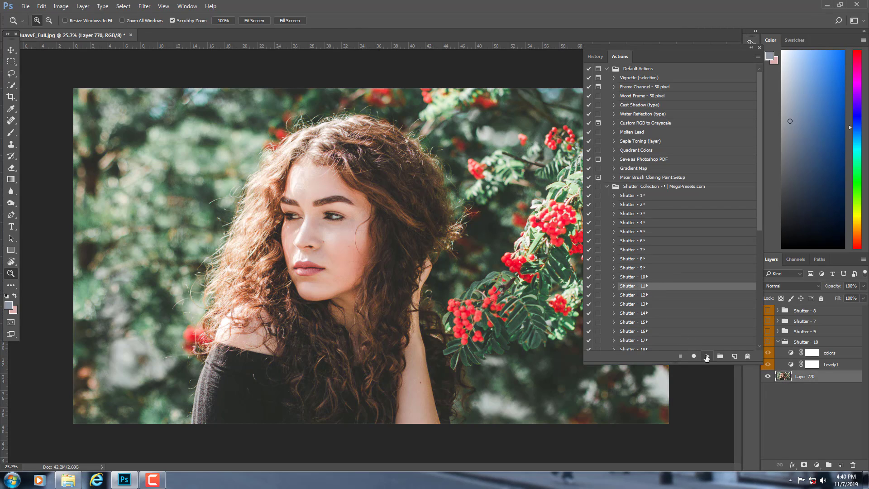
left_click(707, 357)
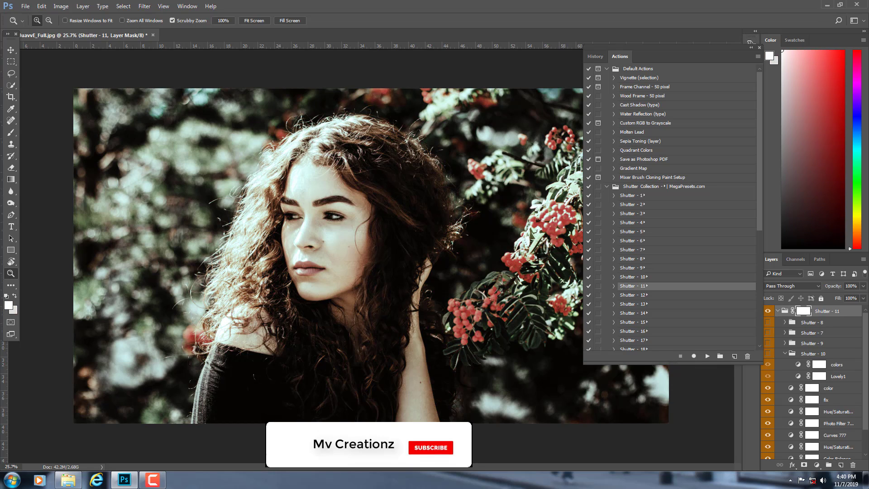
Collapse the Shutter - 11 group and toggle its grade to compare before/after.
left_click(778, 310)
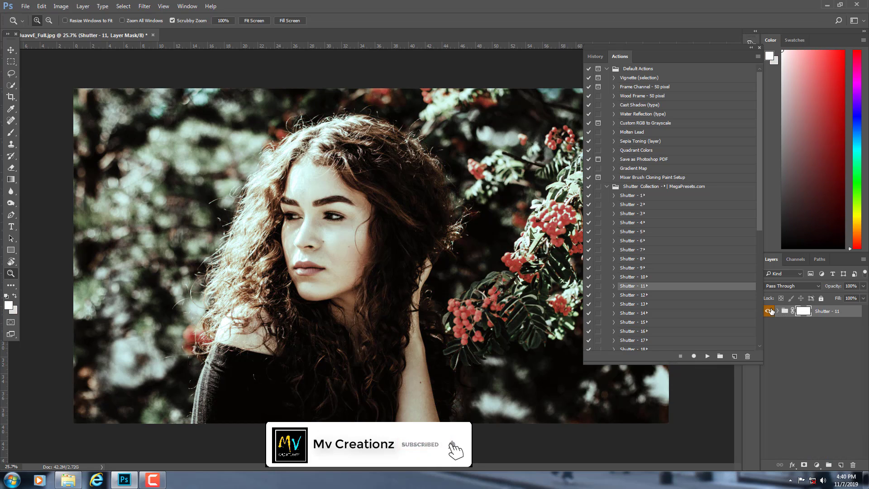
left_click(769, 311)
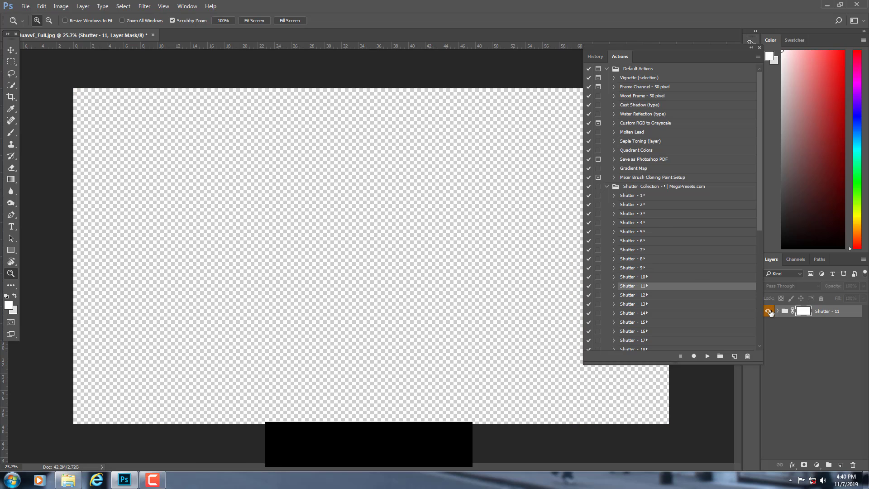
left_click(769, 312)
left_click(769, 312)
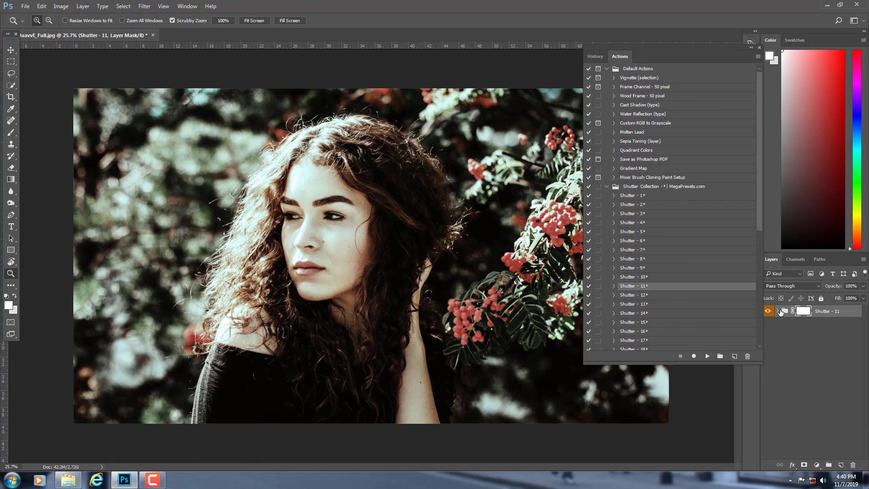
Wrap the Shutter - 11 group into a new, collapsed Group 1 with Ctrl+G.
scroll(797, 362, "down", 2)
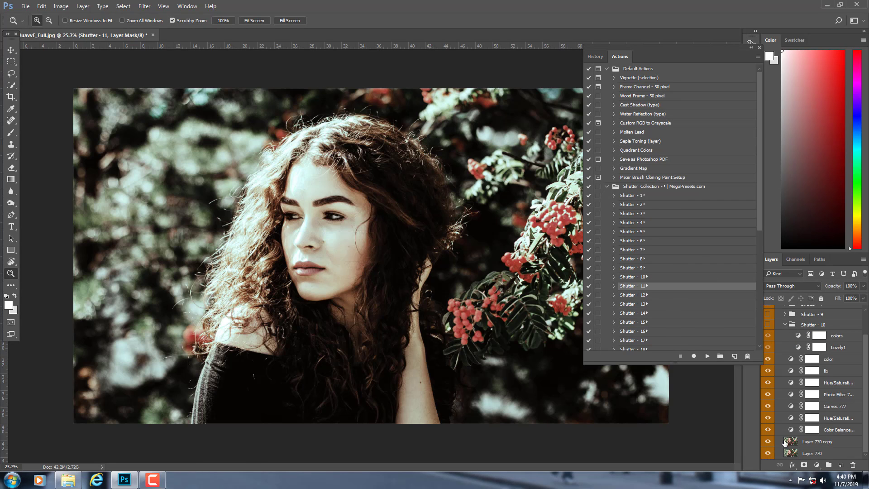
left_click(801, 453)
left_click(804, 442)
scroll(804, 442, "up", 2)
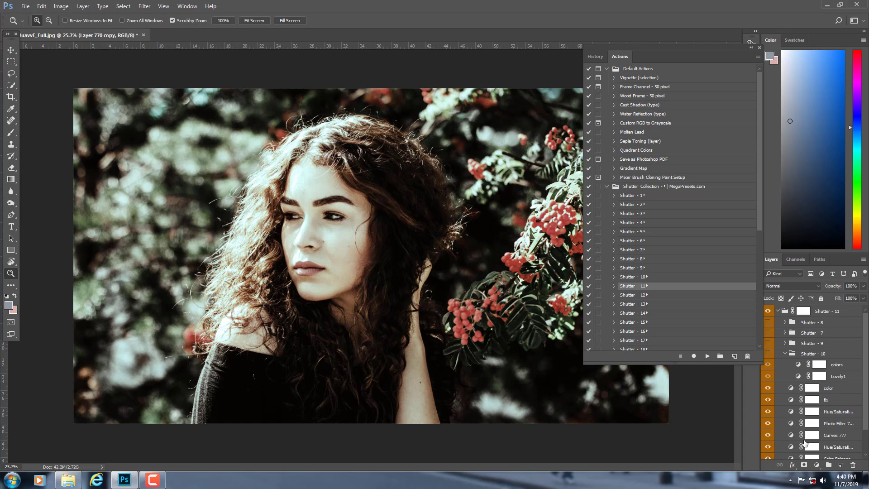
left_click(832, 310)
key("ctrl+g")
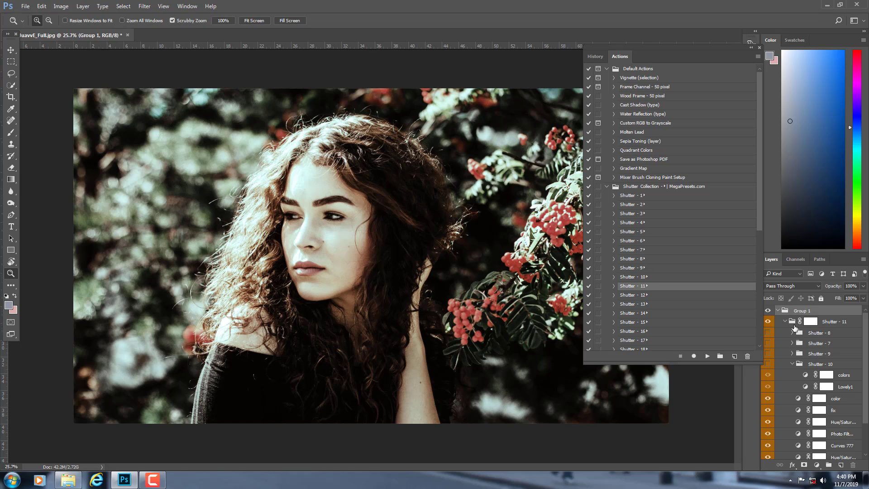
left_click(777, 311)
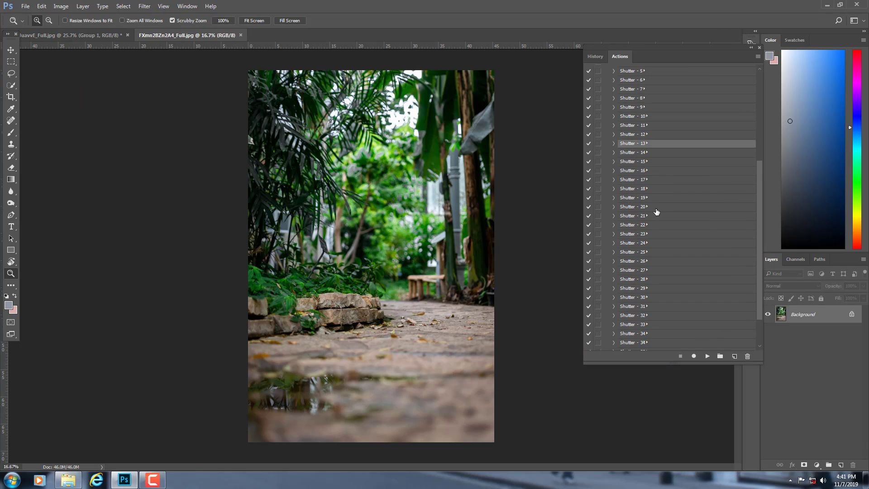
Apply Shutter - 23 and Shutter - 24 to the garden path photo, hiding each group.
scroll(656, 211, "down", 1)
left_click(654, 216)
left_click(704, 356)
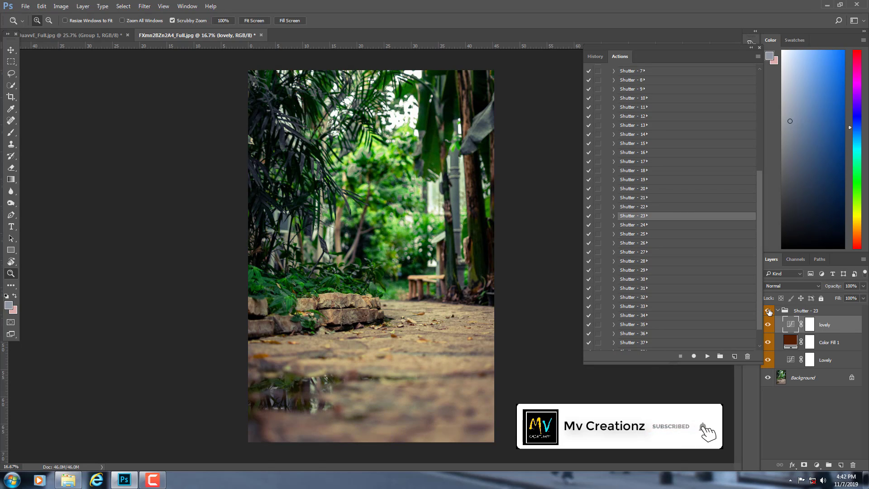
left_click(769, 311)
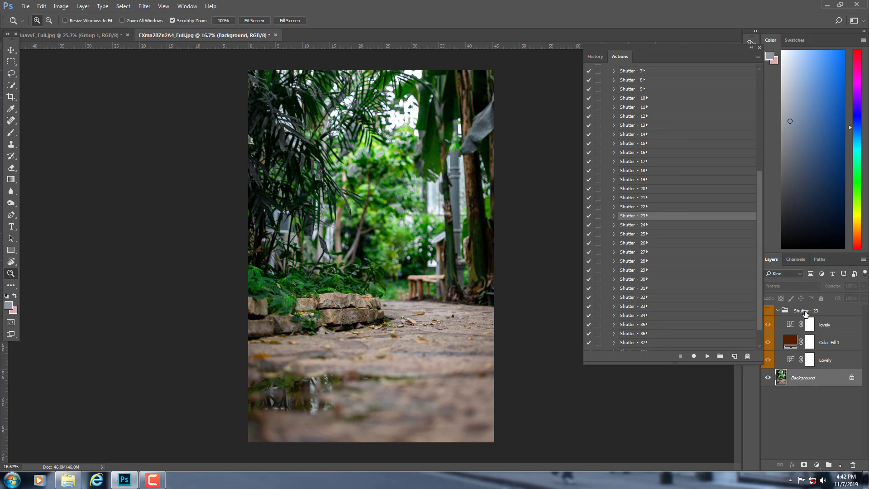
left_click(648, 226)
left_click(705, 354)
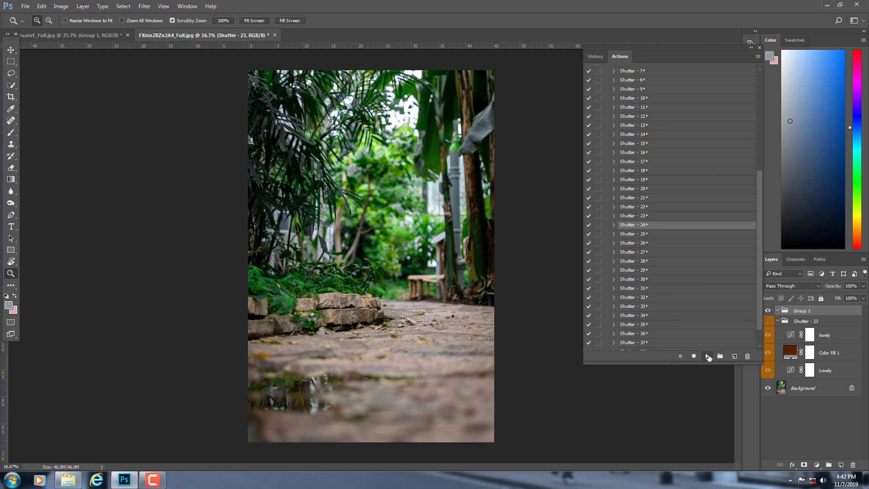
left_click(769, 310)
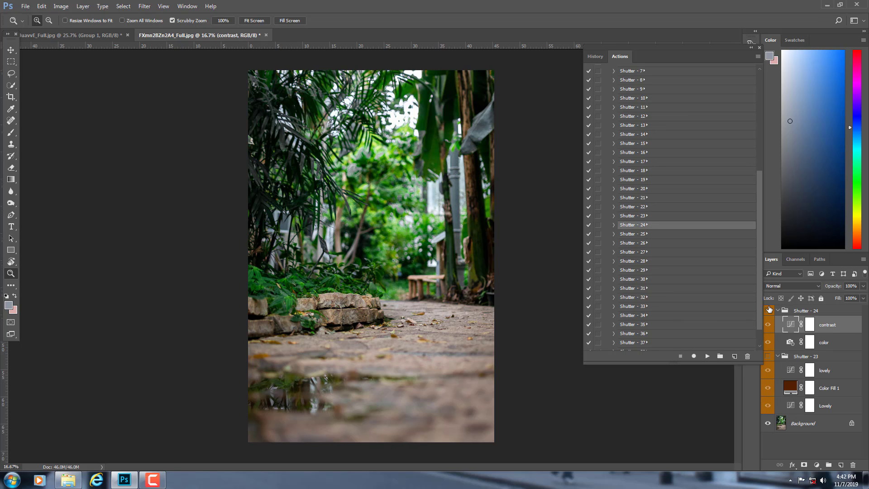